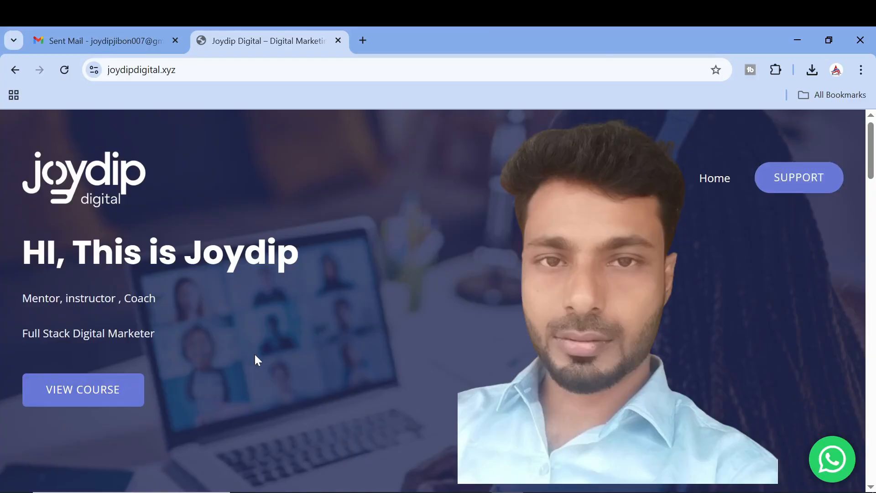
# - Compare the Sent mail of the account without tracking with the read-tracking check marks in the other account's Sent mail
pyautogui.click(95, 33)
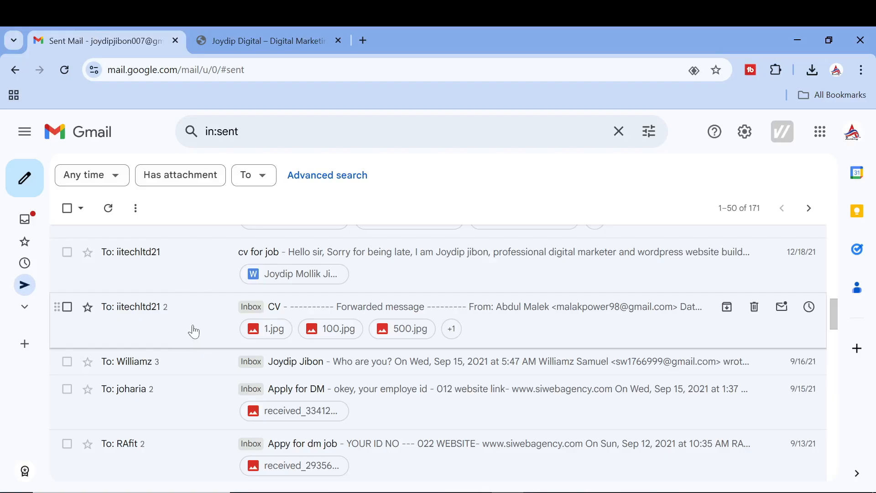
pyautogui.scroll(-3, 204, 342)
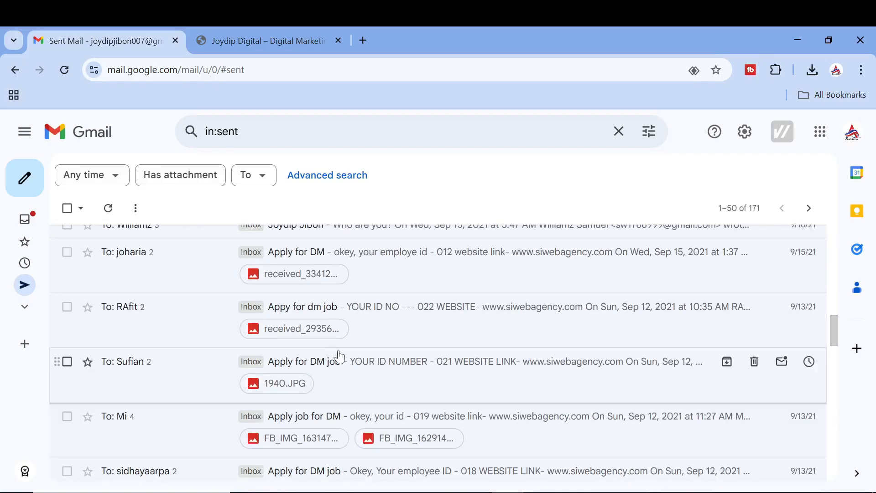
pyautogui.scroll(-5, 416, 354)
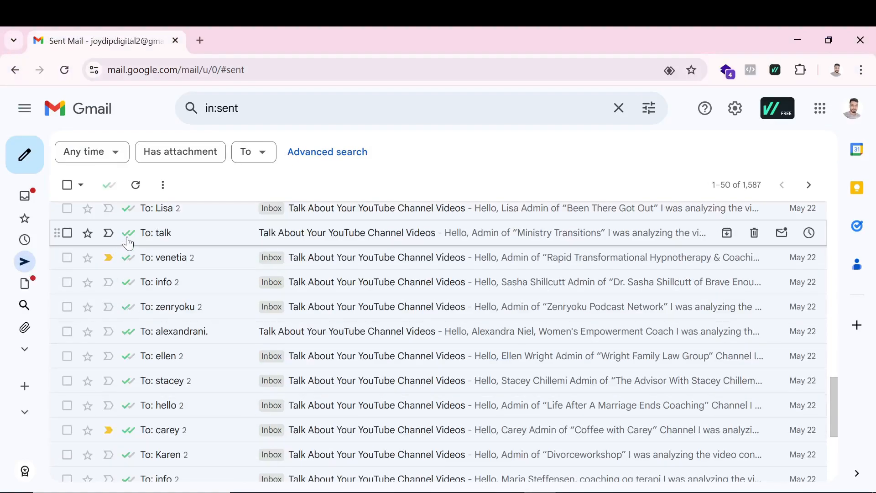
pyautogui.moveTo(130, 240)
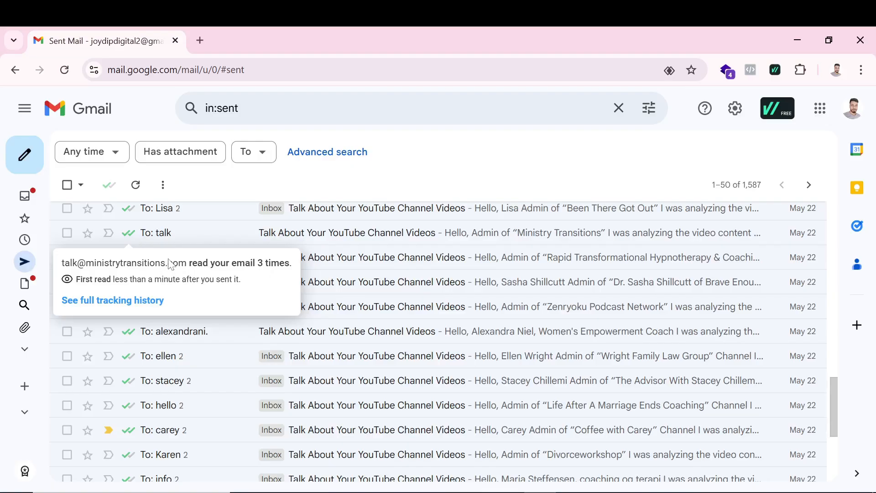
pyautogui.moveTo(128, 356)
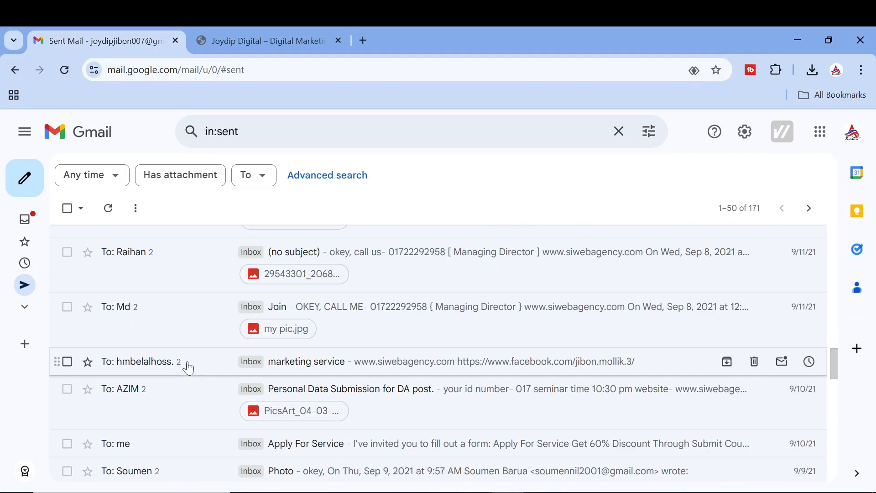
pyautogui.scroll(-8, 172, 360)
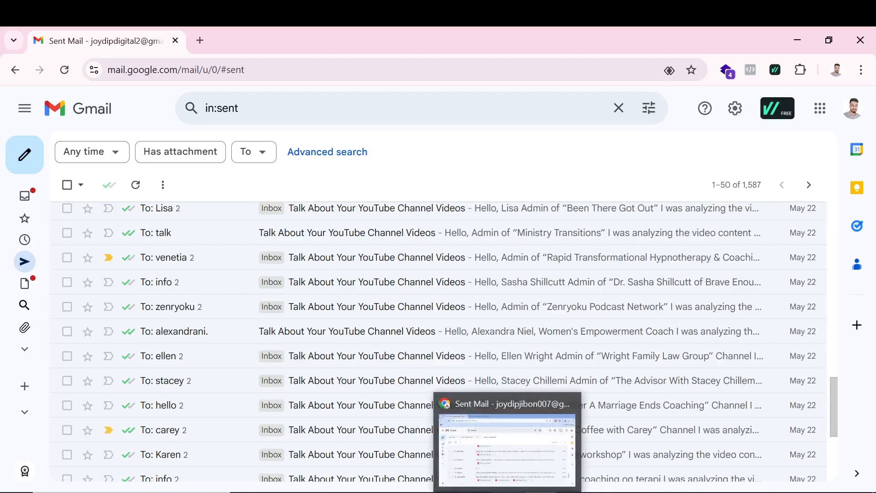
pyautogui.click(506, 438)
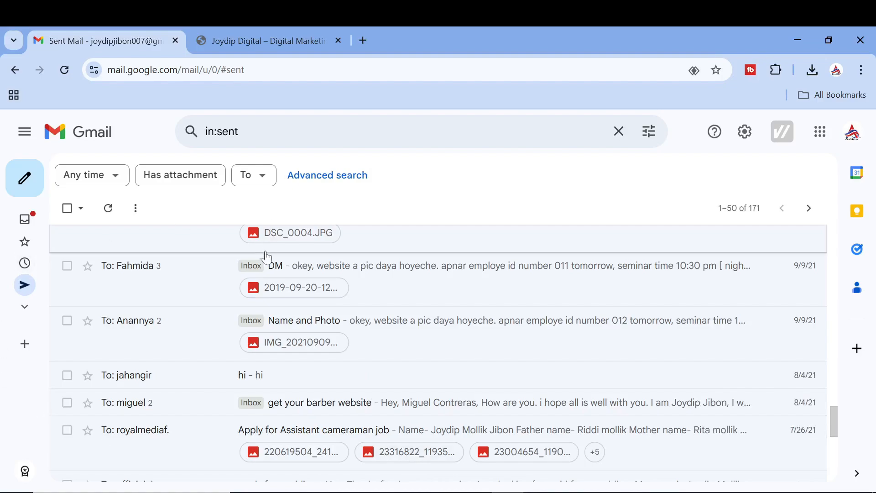
# - Search the web for "email tracker", then install the Email Tracker by Mailtrack extension from the Chrome Web Store and pin it
pyautogui.click(364, 40)
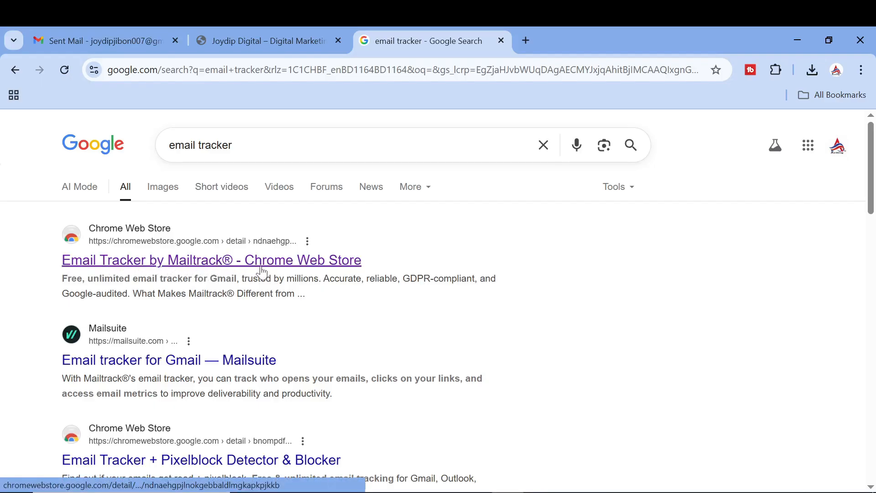
pyautogui.click(170, 268)
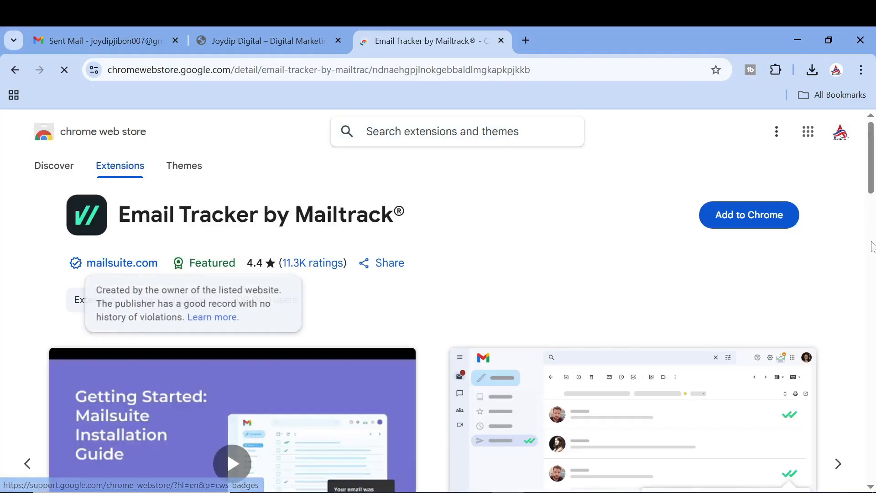
pyautogui.click(738, 225)
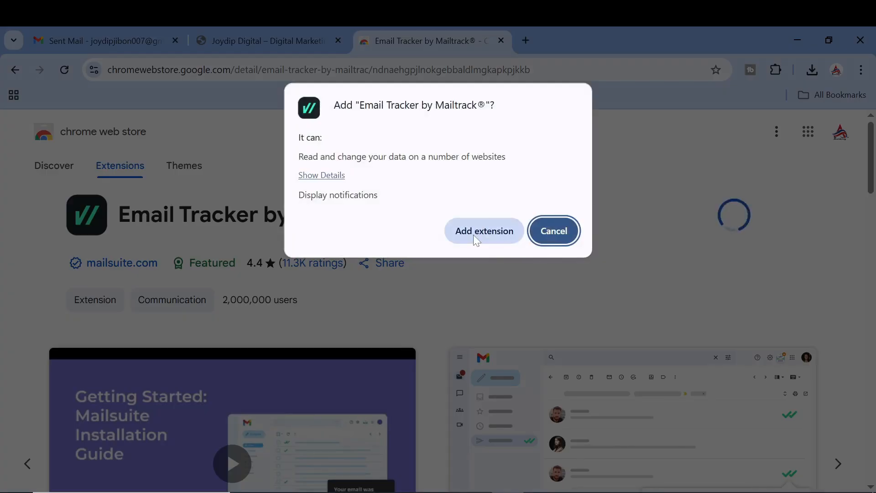
pyautogui.click(476, 233)
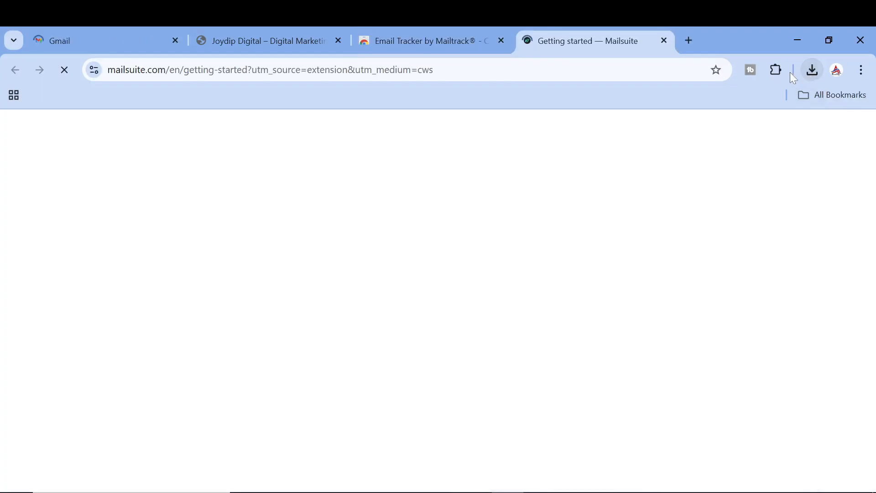
pyautogui.click(775, 70)
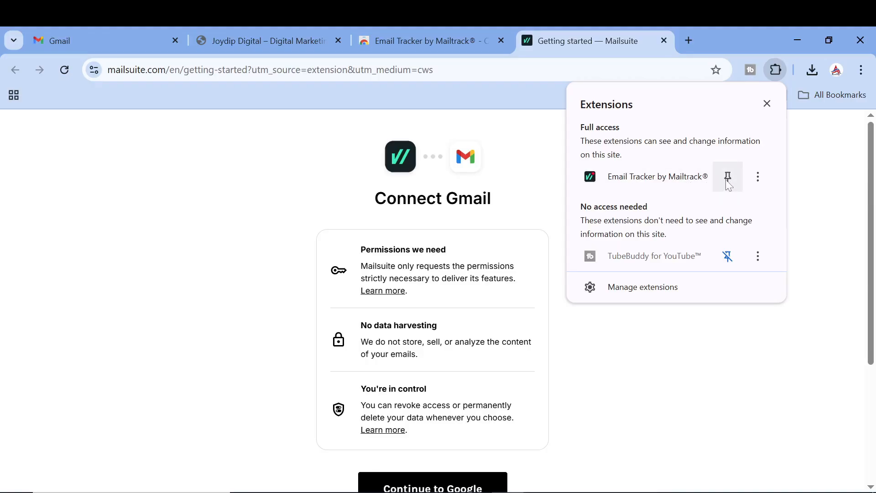
pyautogui.click(730, 182)
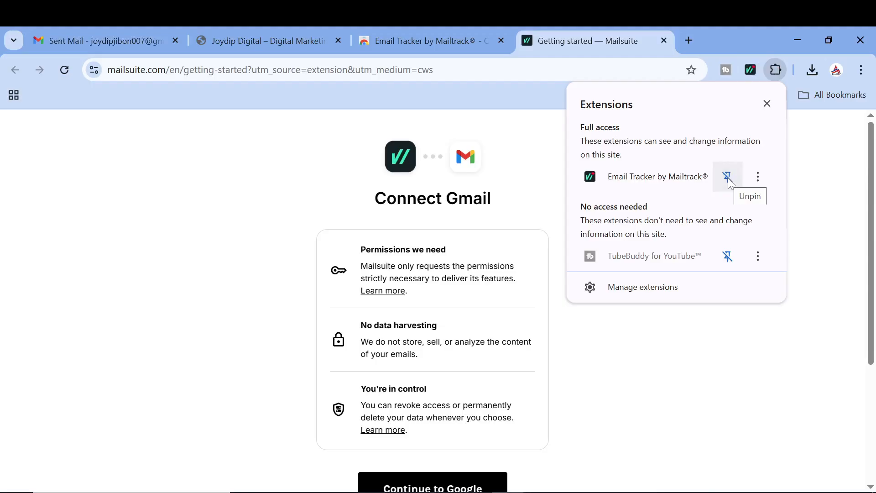
# - Return to Gmail's Sent mail, reload it, and switch on the disabled Mailsuite extension to start connecting the account
pyautogui.click(97, 36)
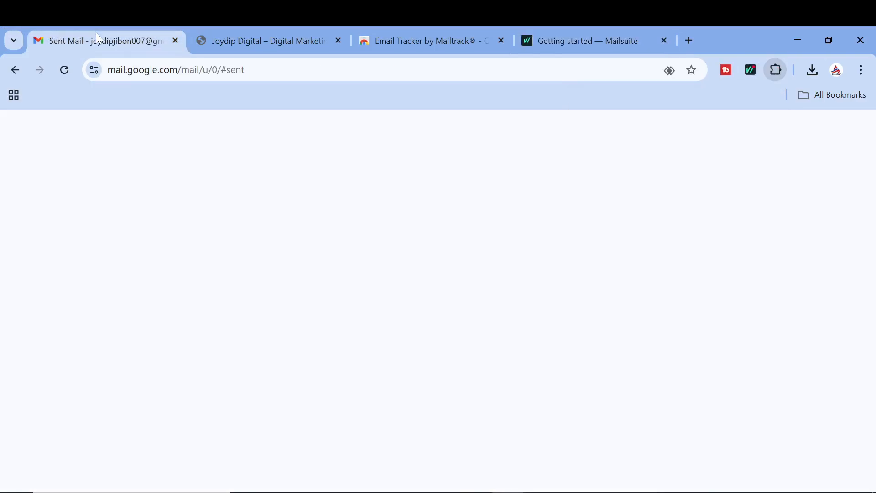
pyautogui.click(564, 327)
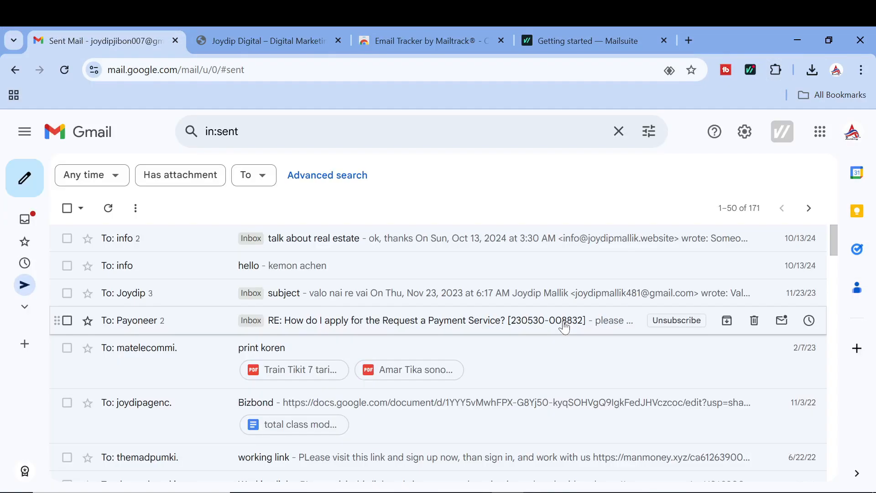
pyautogui.click(64, 71)
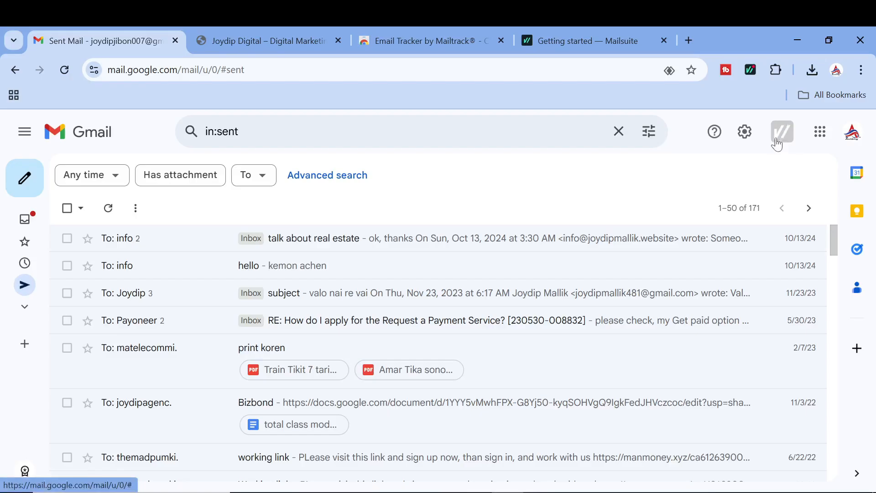
pyautogui.click(782, 143)
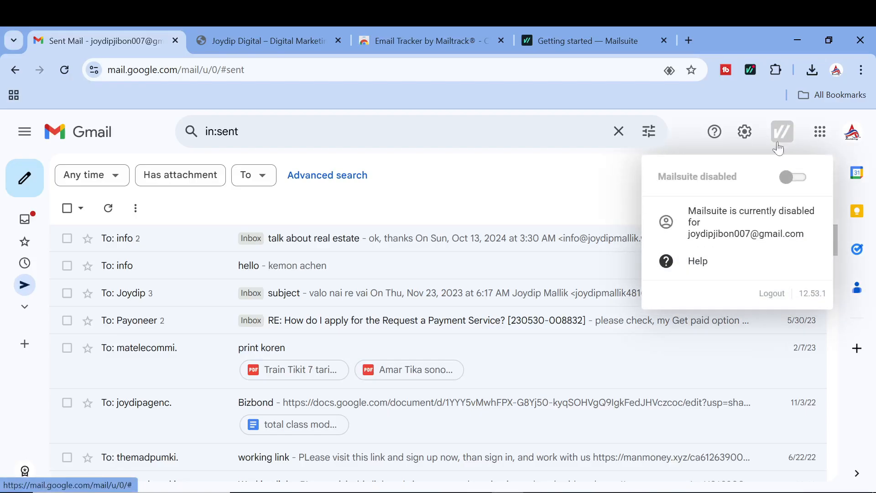
pyautogui.click(793, 177)
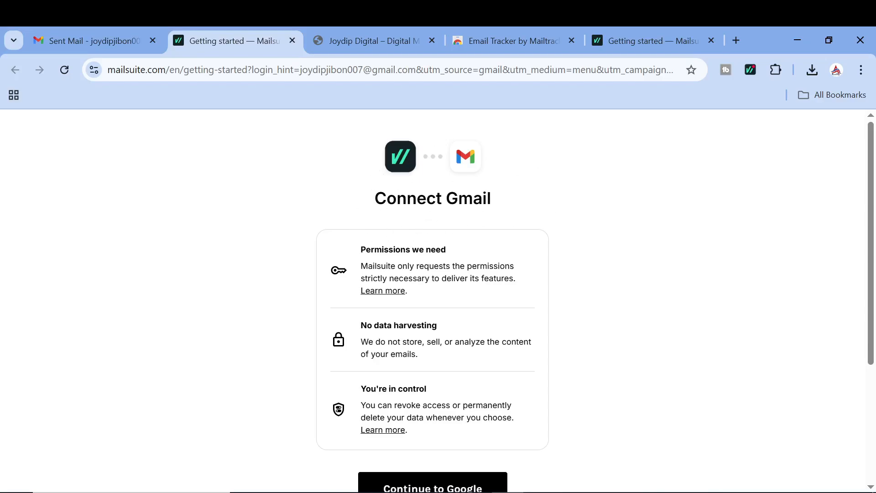
# - Continue to Google from the Connect Gmail page and sign in to Mailsuite with the listed Gmail account
pyautogui.scroll(-1, 432, 301)
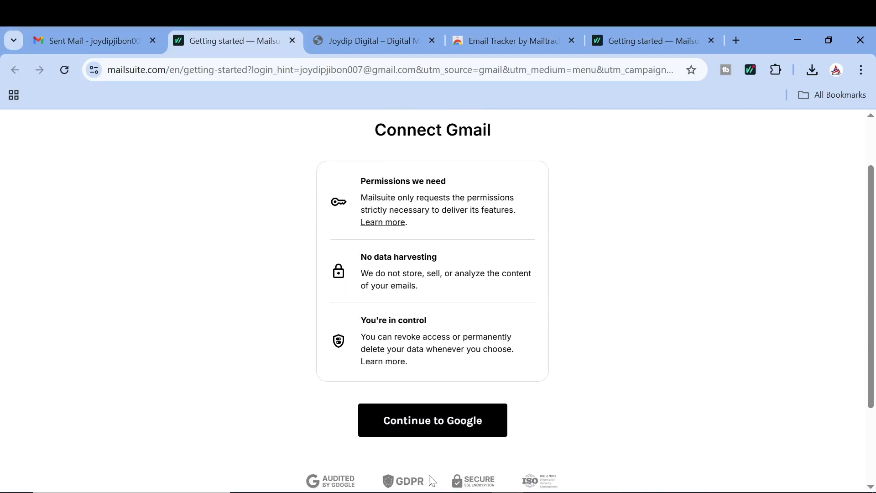
pyautogui.click(425, 428)
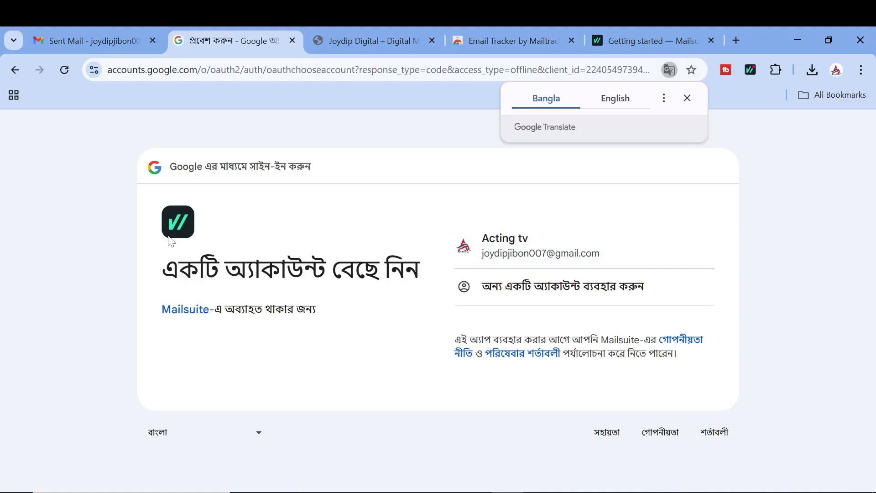
pyautogui.click(91, 40)
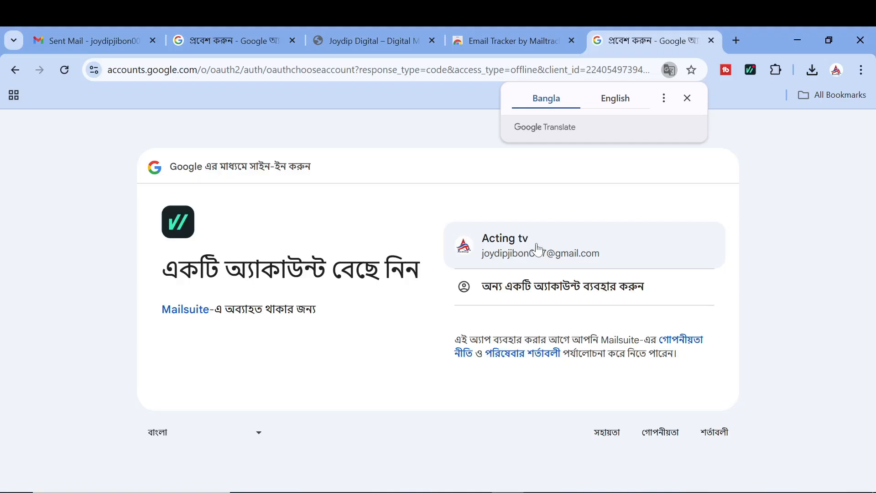
pyautogui.click(529, 257)
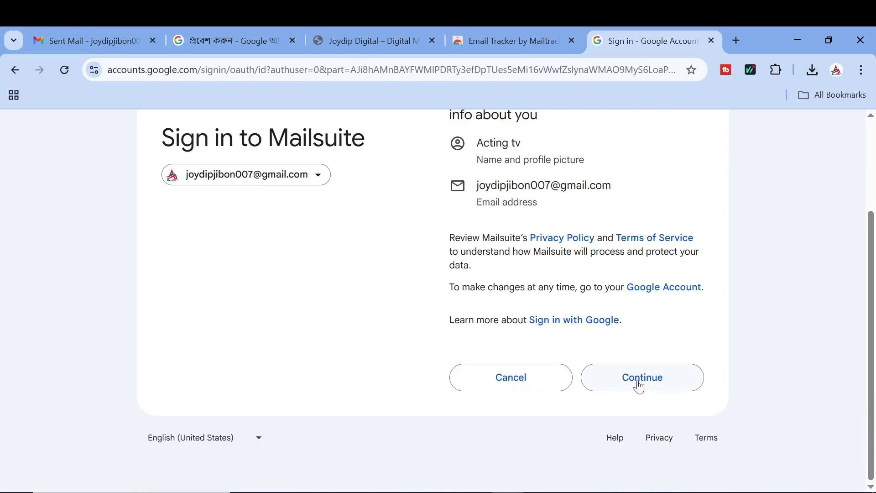
pyautogui.click(638, 385)
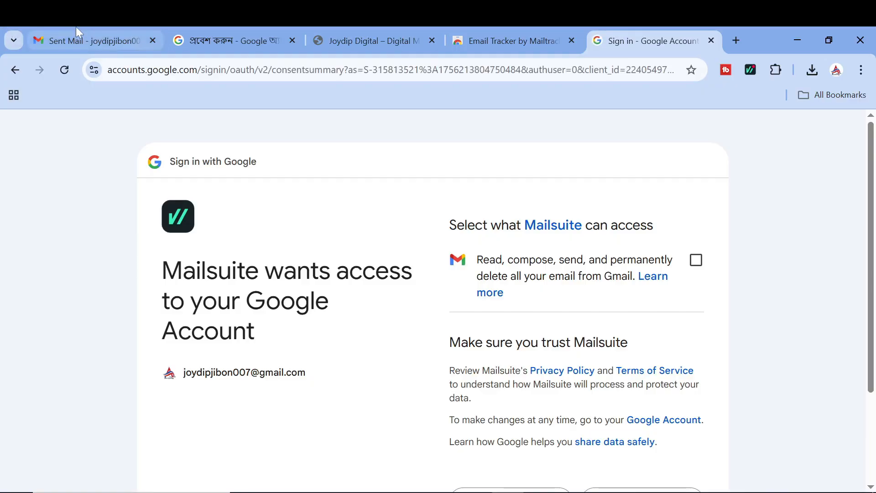
# - Refresh the Sent mail page in Gmail and enable Mailsuite again for the account
pyautogui.click(76, 27)
pyautogui.click(64, 72)
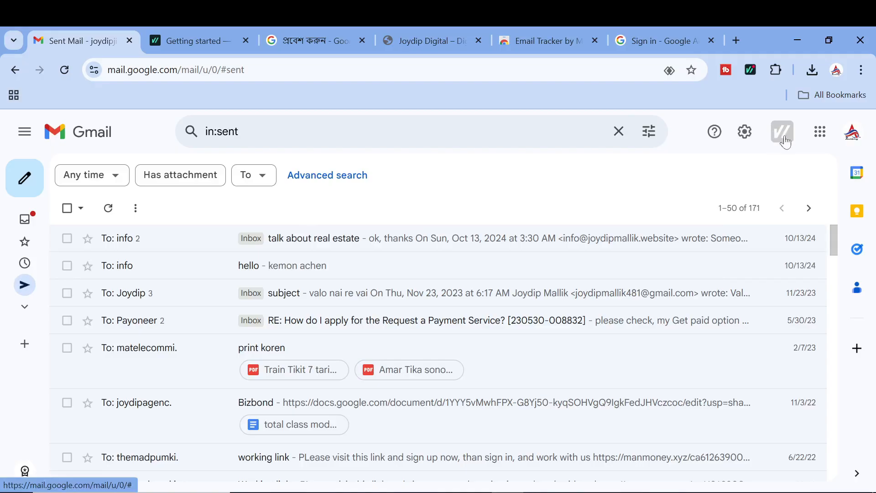
pyautogui.click(783, 138)
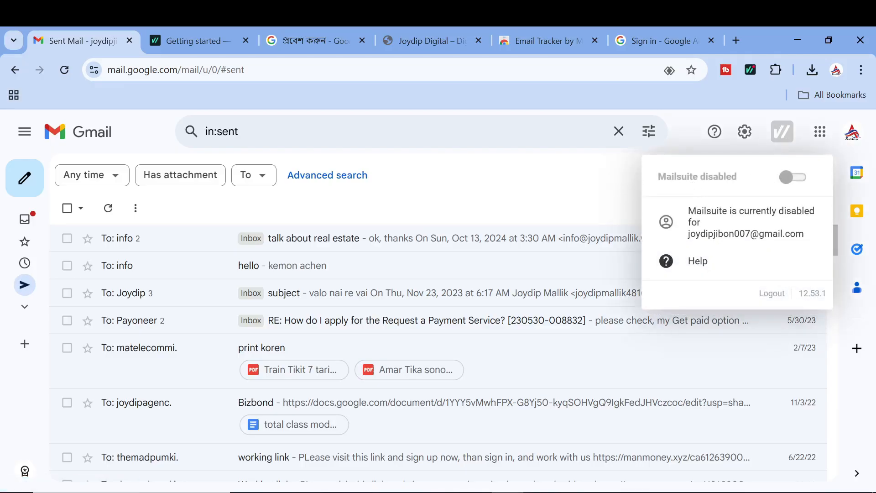
pyautogui.click(787, 180)
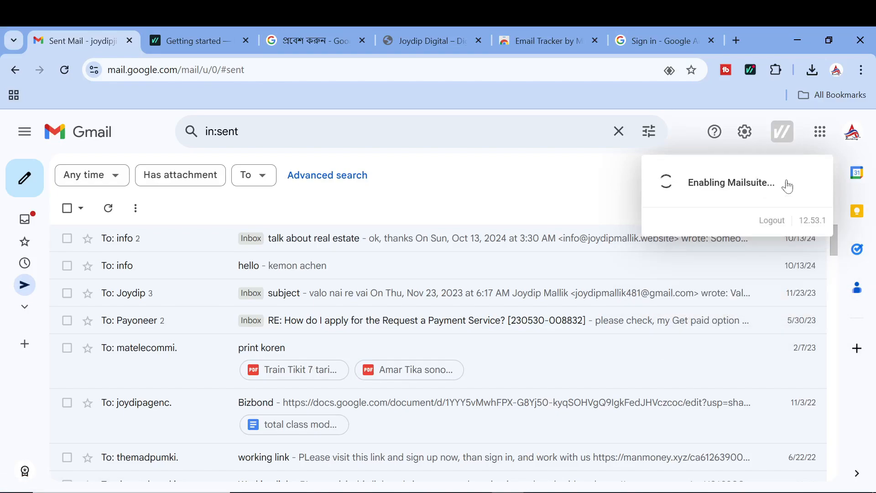
# - Sign up for the FREE $0 Mailsuite plan and continue to the Gmail inbox
pyautogui.scroll(-2, 321, 347)
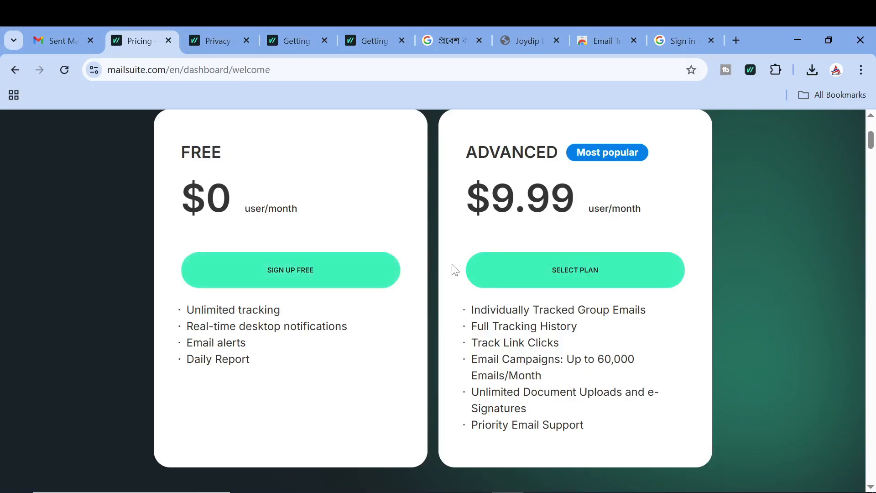
pyautogui.click(282, 281)
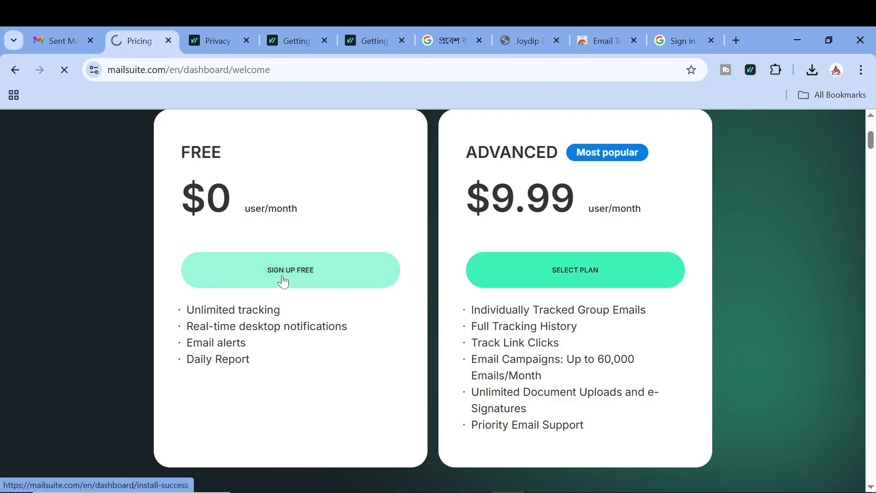
pyautogui.click(417, 431)
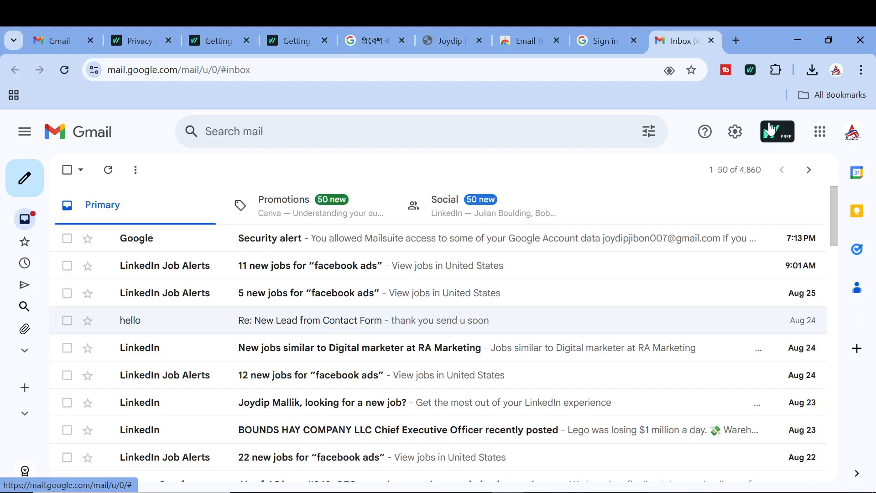
# - Open the Sent folder and examine the tracking check marks beside the older sent emails
pyautogui.moveTo(27, 292)
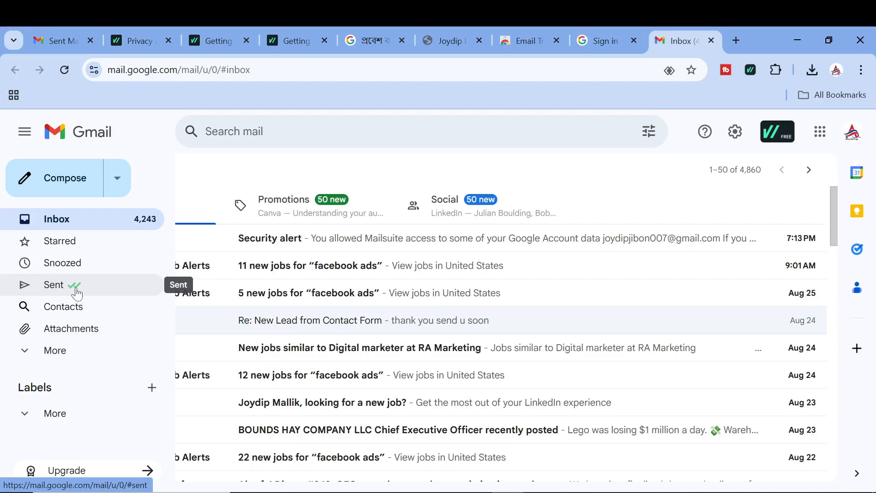
pyautogui.click(77, 293)
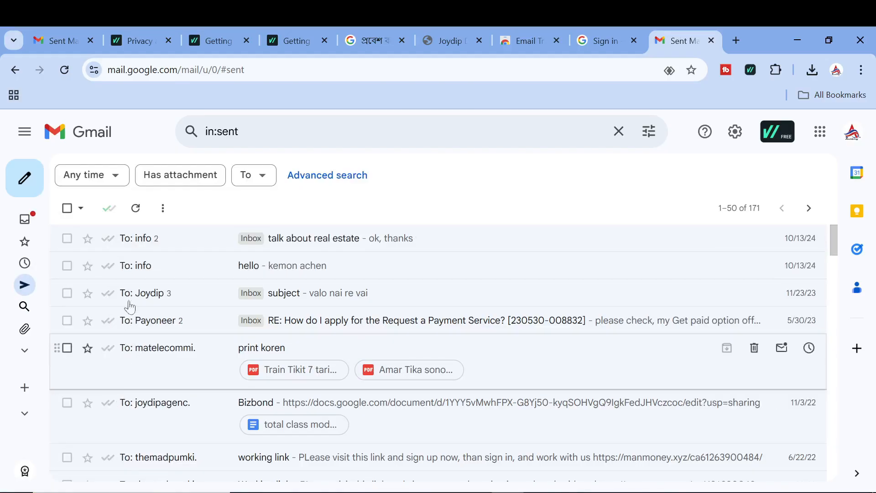
pyautogui.scroll(-3, 136, 273)
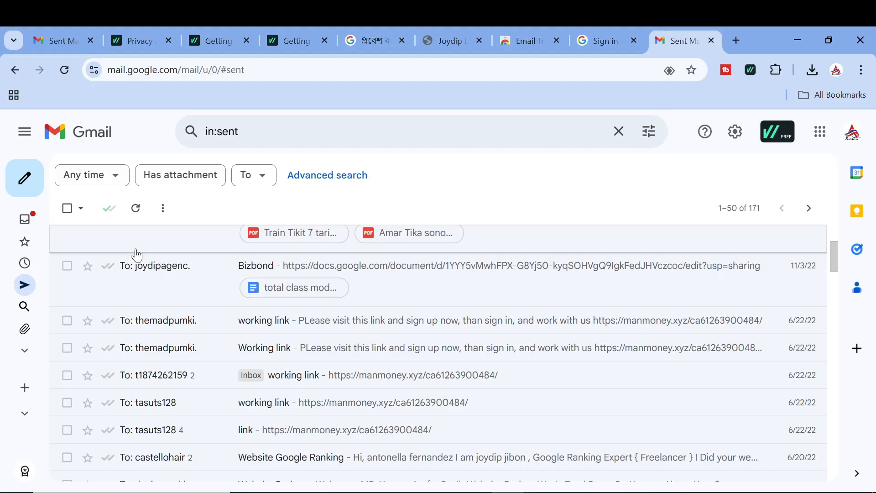
pyautogui.moveTo(106, 273)
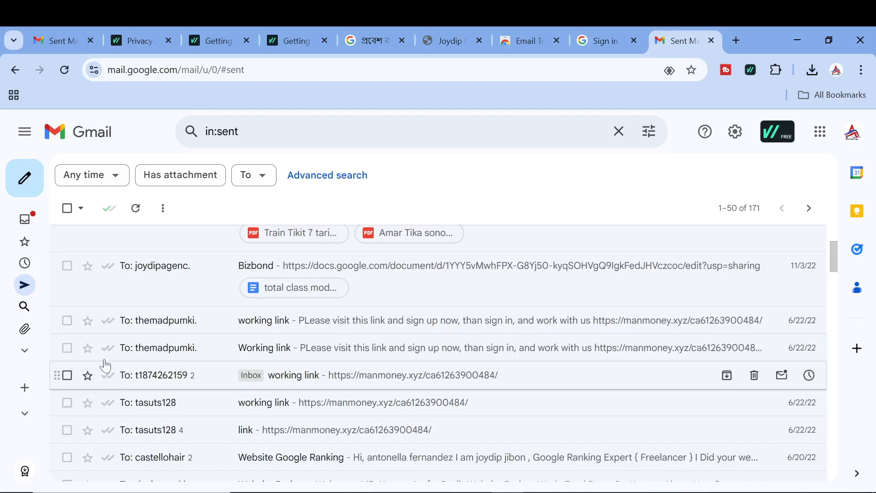
pyautogui.scroll(3, 225, 302)
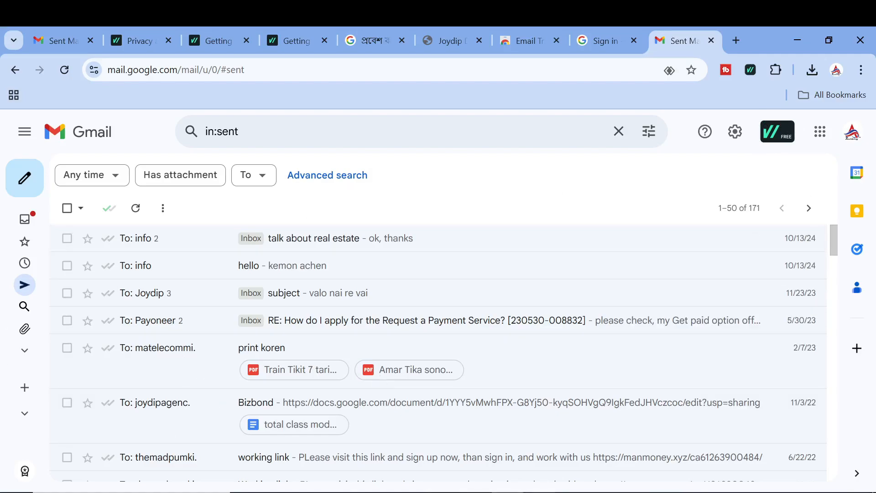
# - Switch to the other account's Gmail window and examine the tracking check marks beside its recent and older sent emails
pyautogui.hotkey('alt', 'Tab')
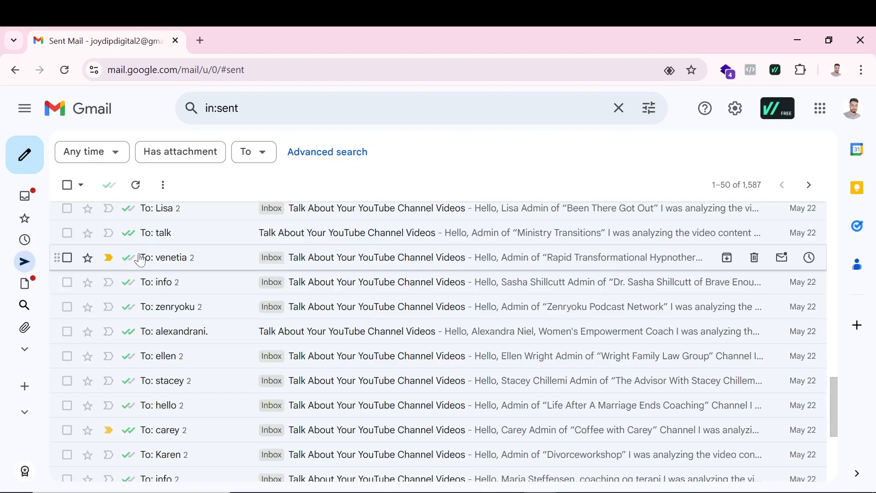
pyautogui.moveTo(130, 339)
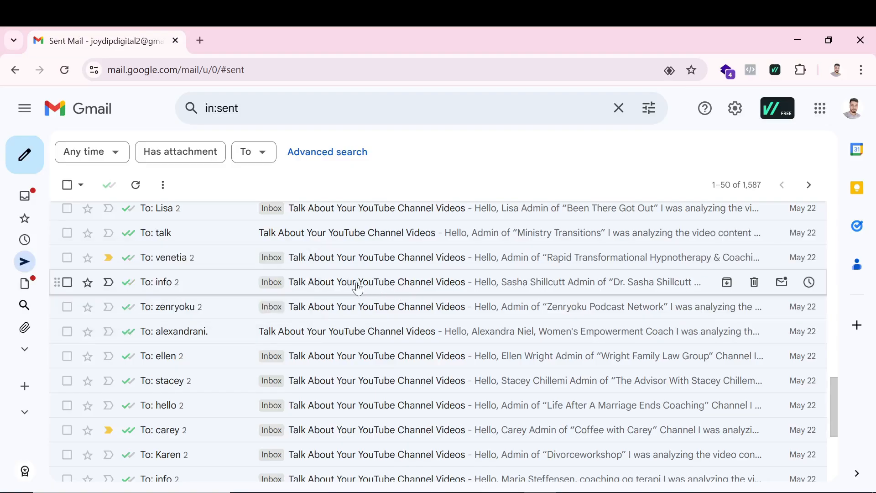
pyautogui.moveTo(129, 318)
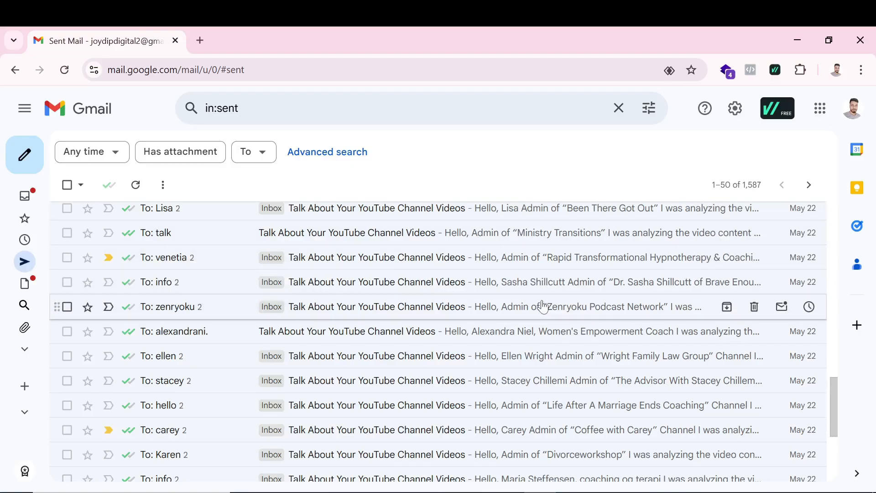
pyautogui.scroll(20, 538, 314)
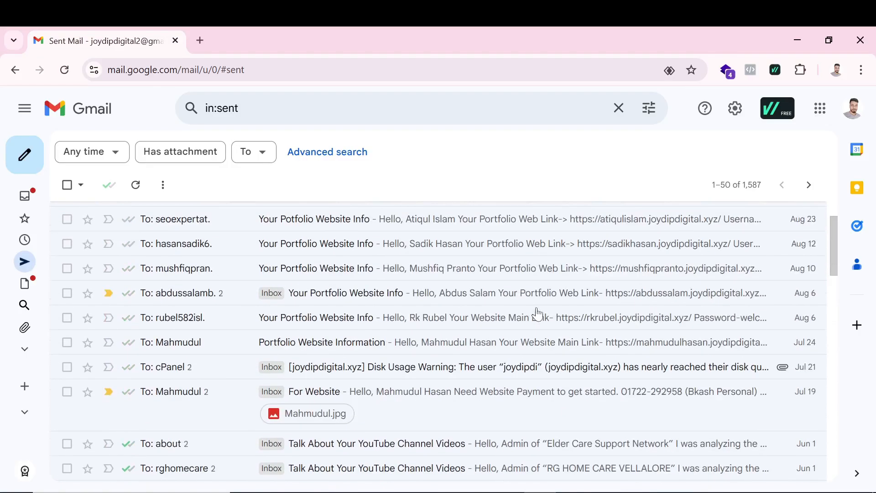